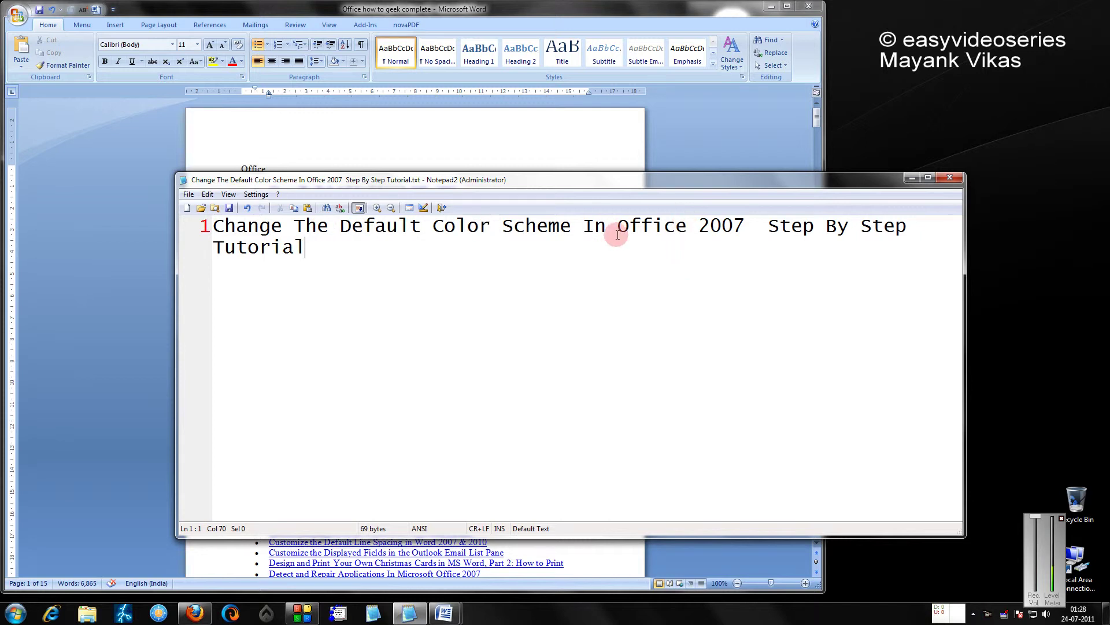
Bring the Word document of Office articles in front of the Notepad2 tutorial title note
click(361, 16)
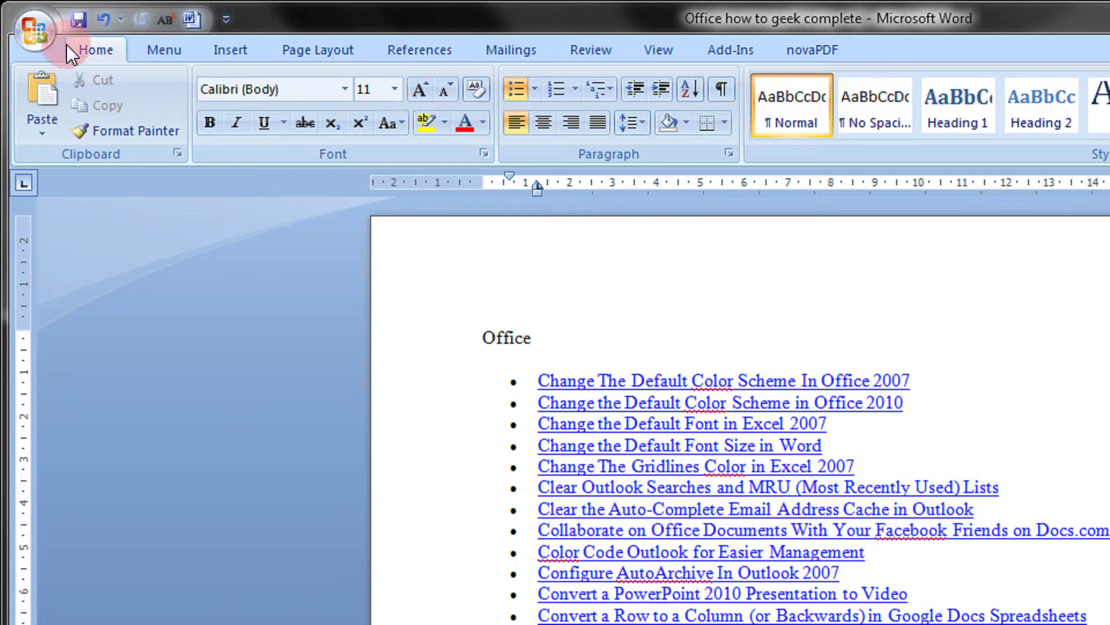
Set the Color scheme to Black in Word Options' Popular settings and confirm
click(44, 38)
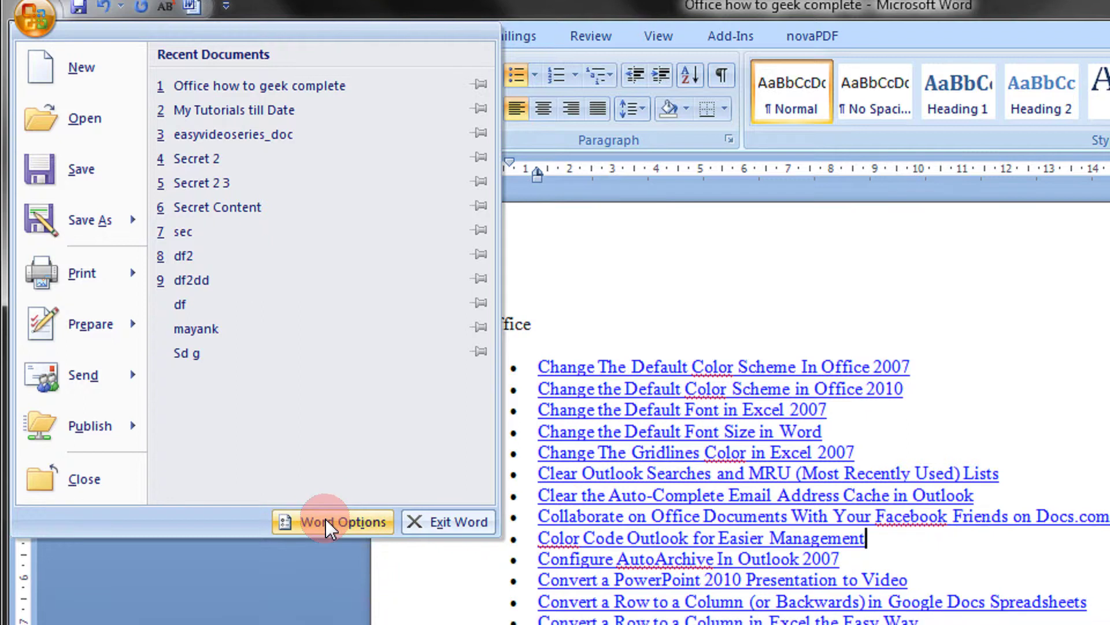
click(328, 535)
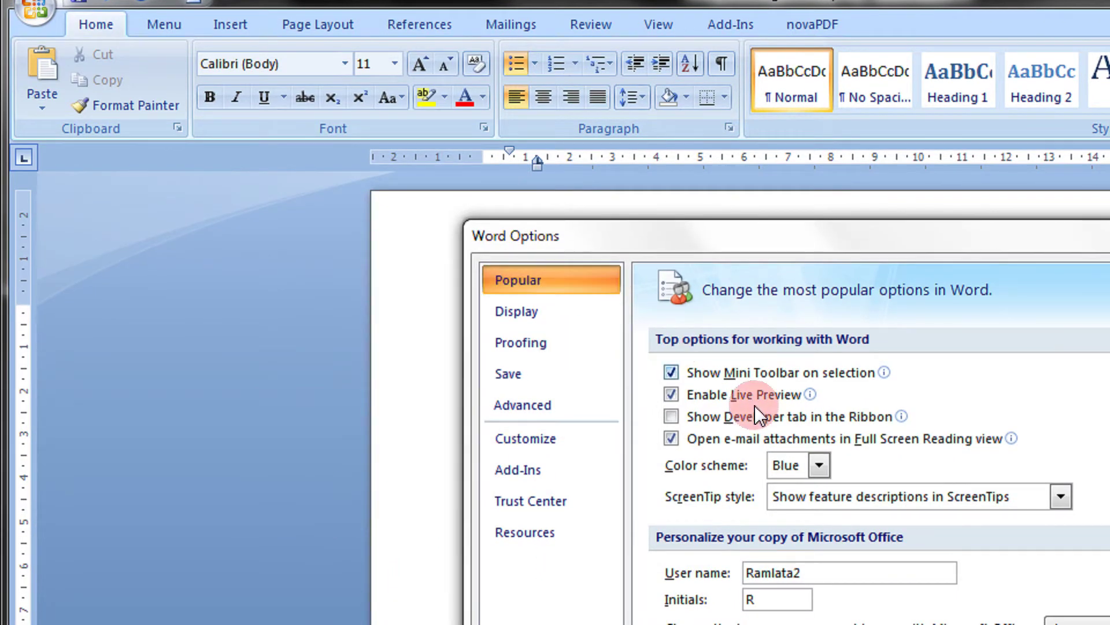
click(816, 465)
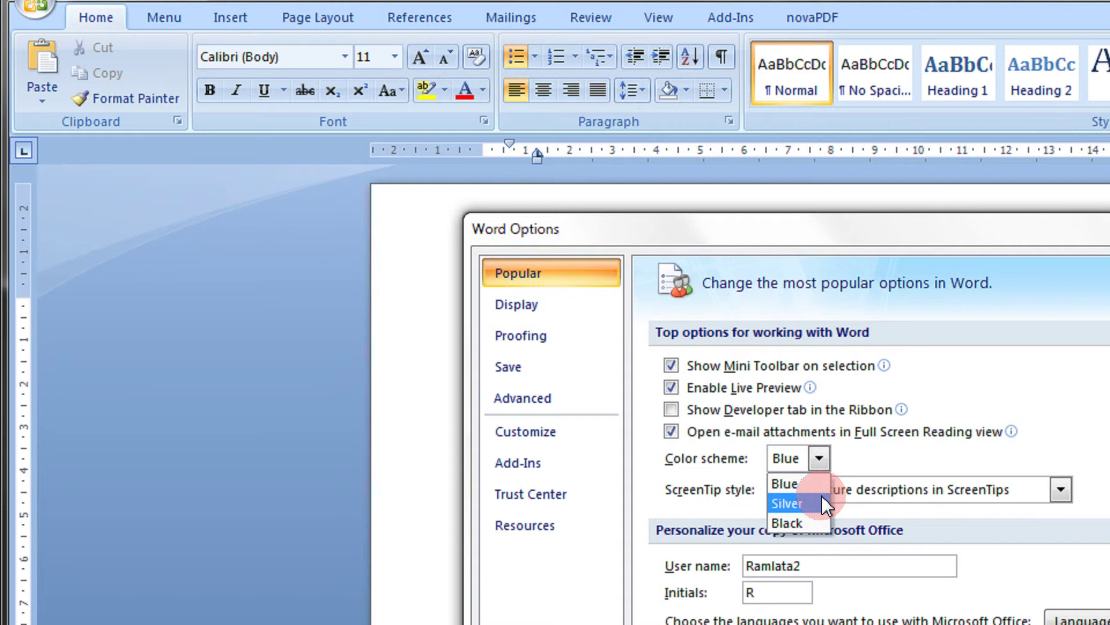
click(794, 523)
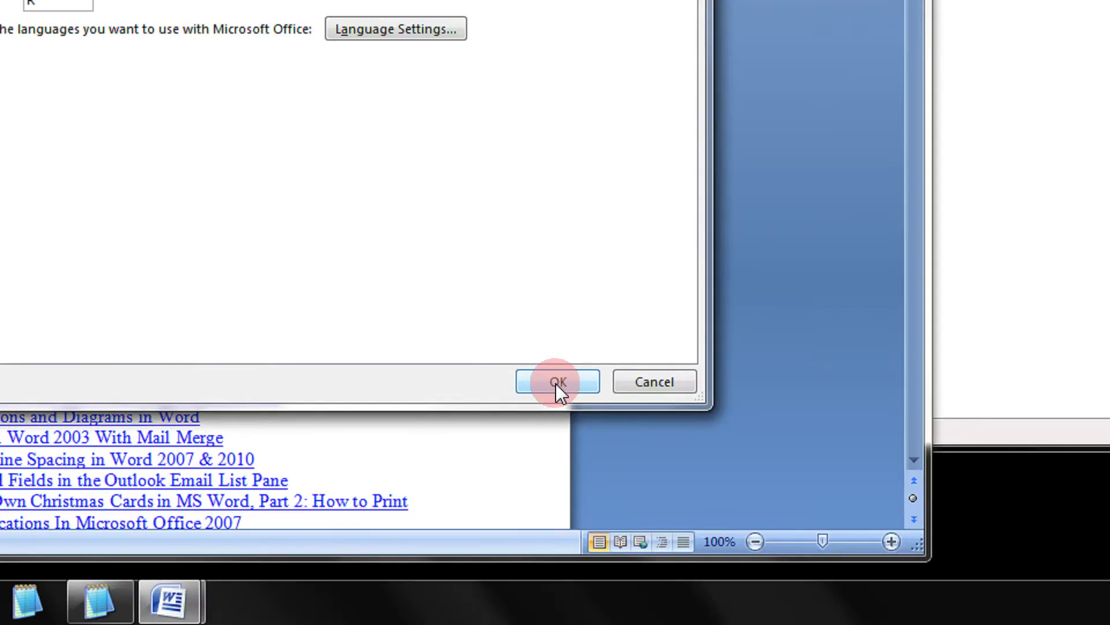
click(556, 384)
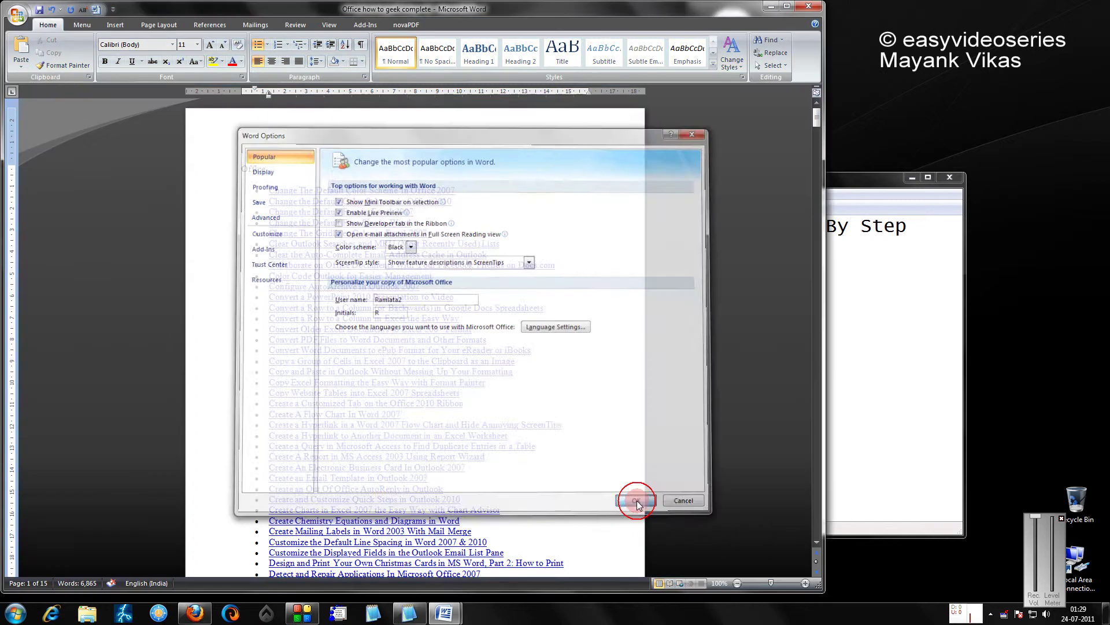
Close 'Office how to geek complete' and 'My Tutorials till Date', then relaunch Word 2007 from Start
click(417, 174)
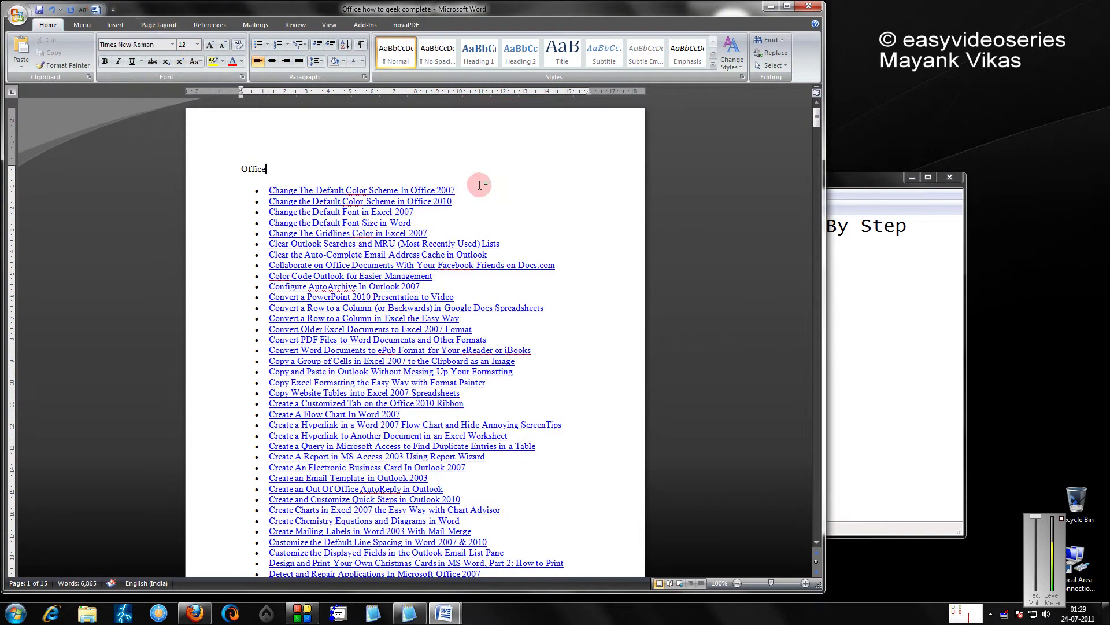
right_click(307, 9)
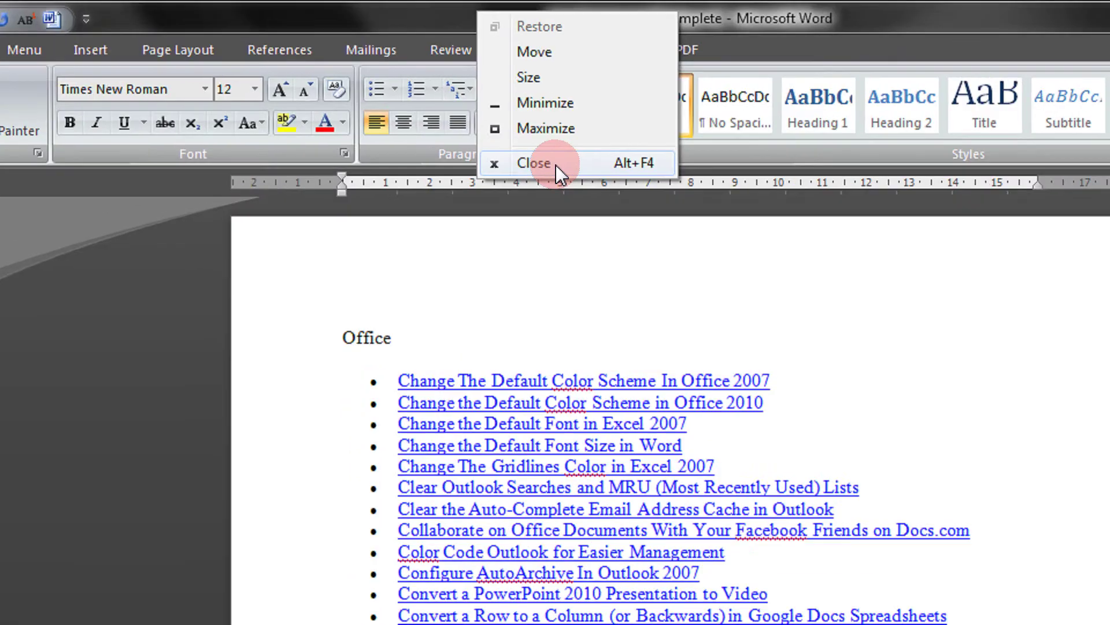
click(348, 82)
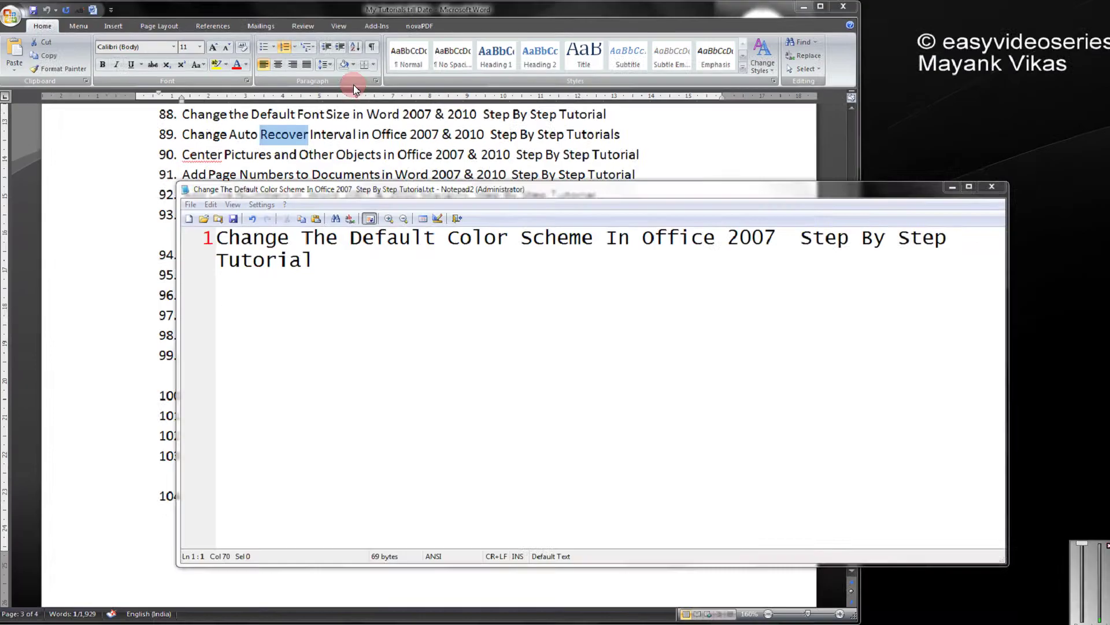
click(343, 114)
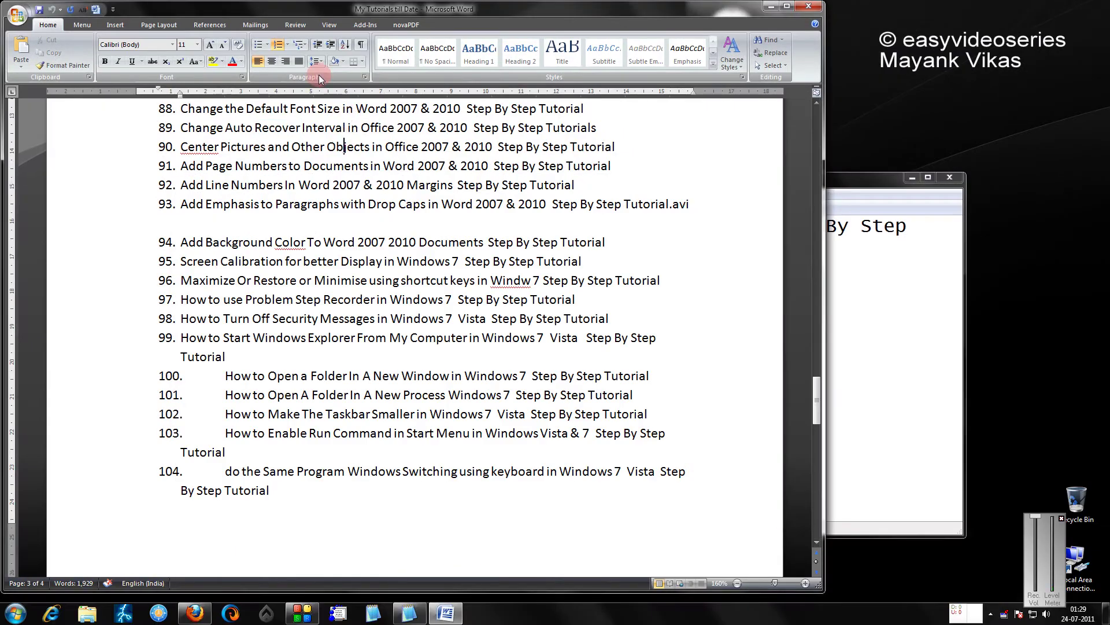
right_click(321, 9)
click(350, 82)
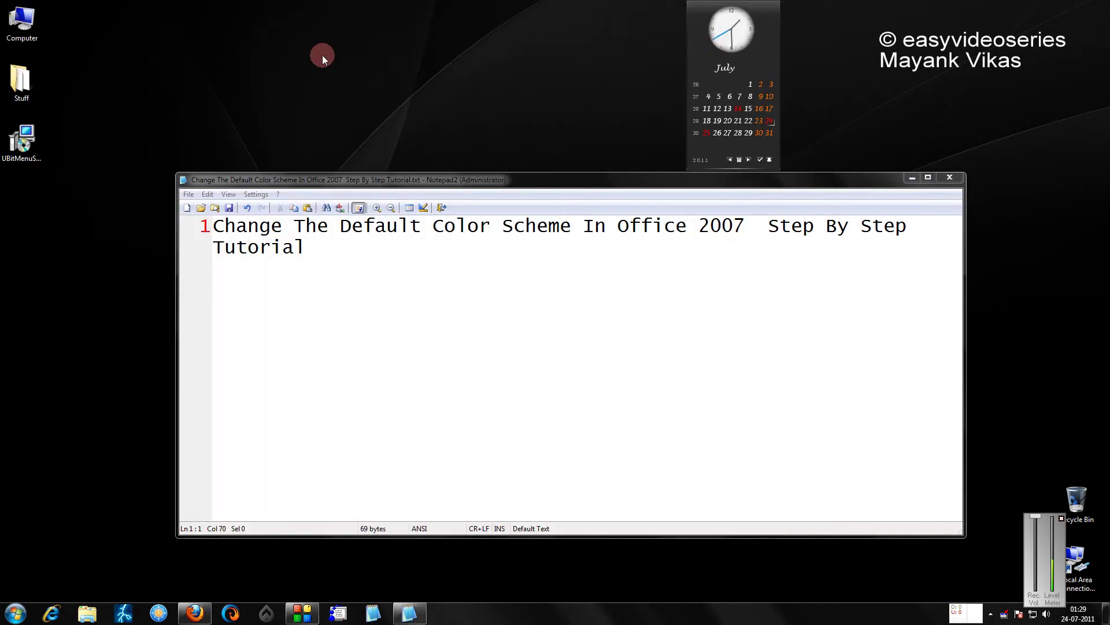
key(super)
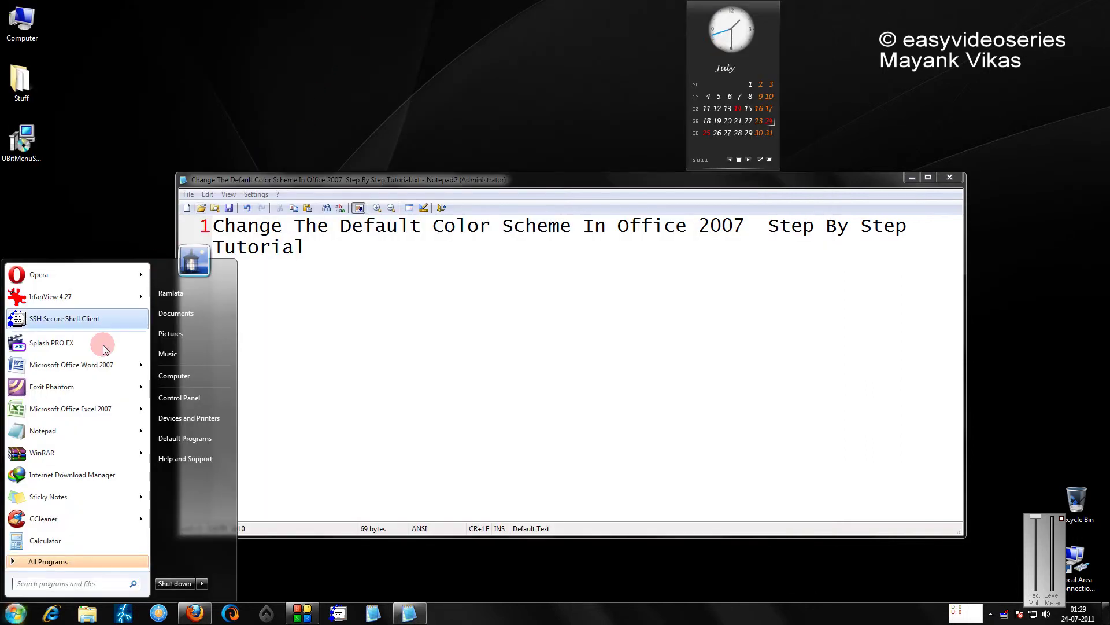
mouse_move(71, 364)
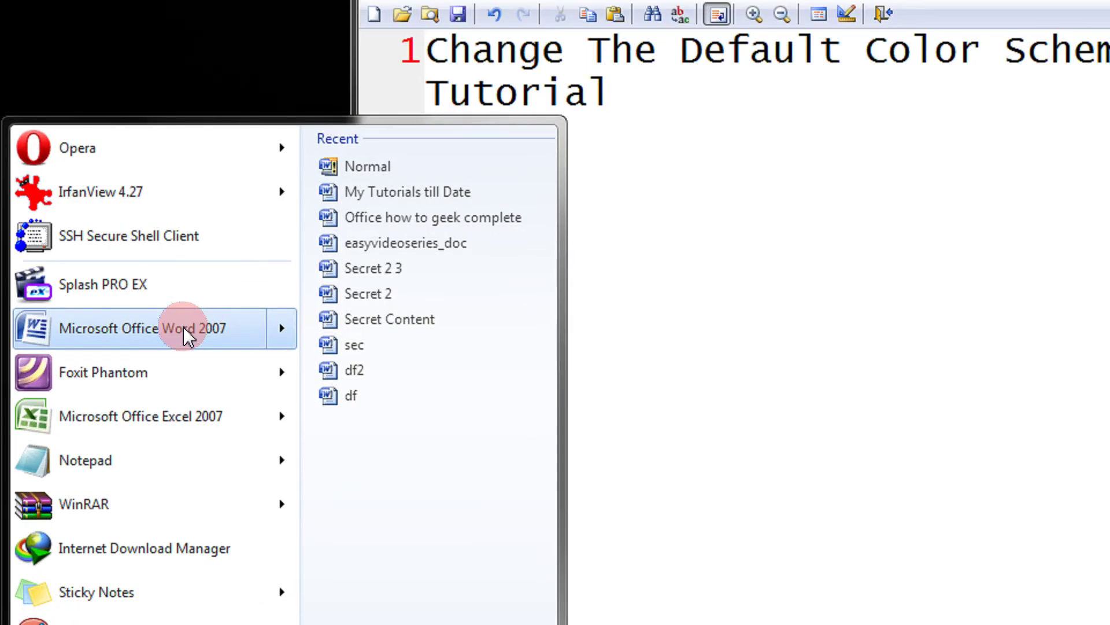
click(184, 327)
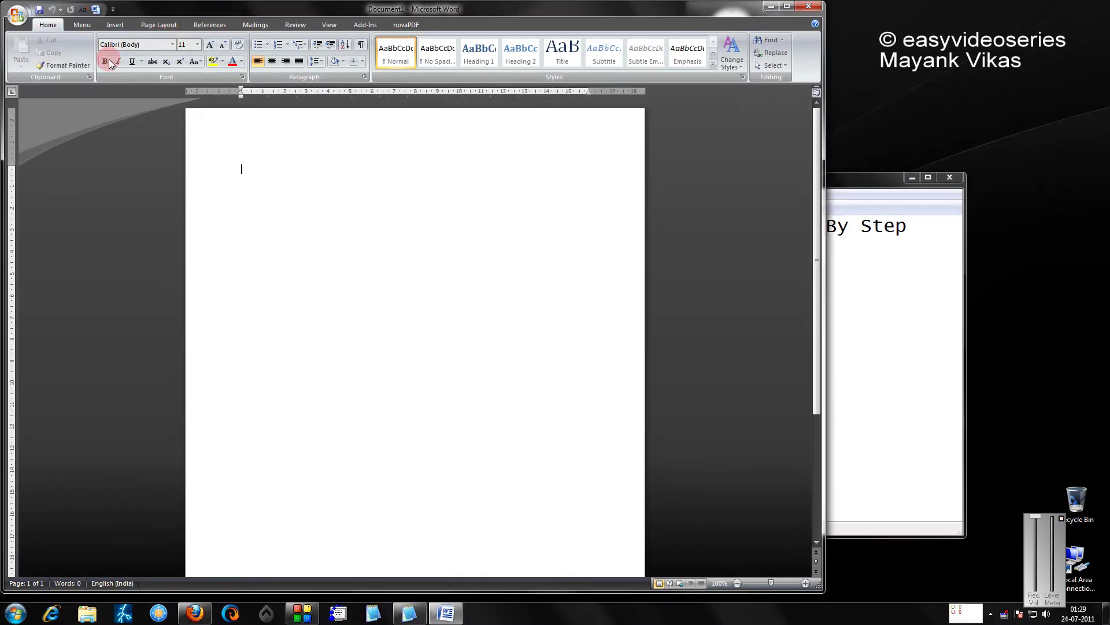
Set the Color scheme to Silver in Word Options and confirm
click(17, 14)
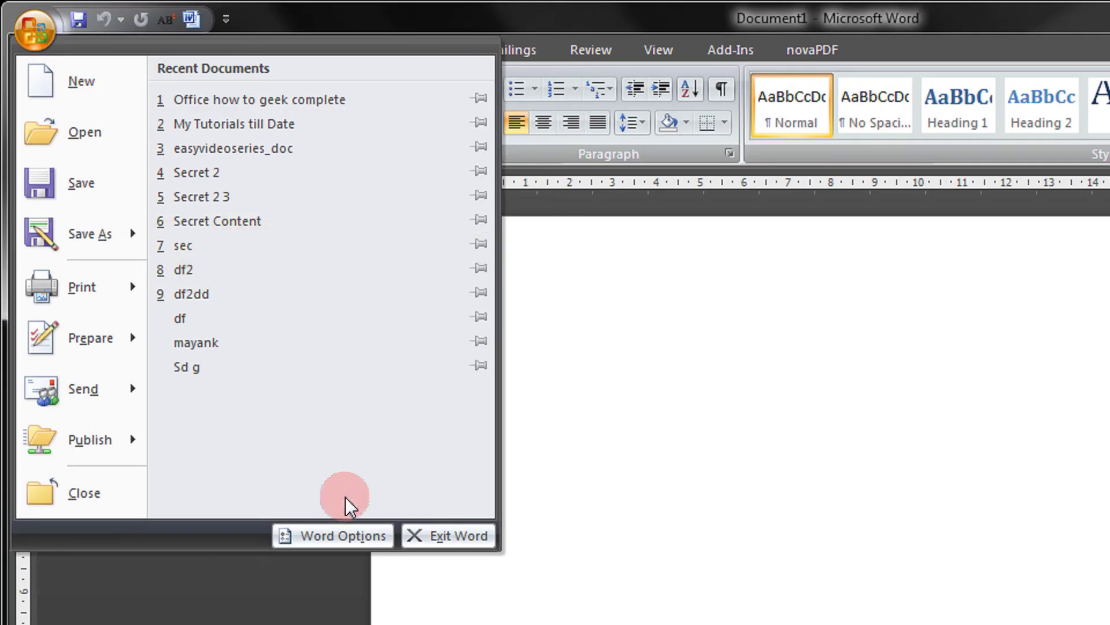
click(165, 266)
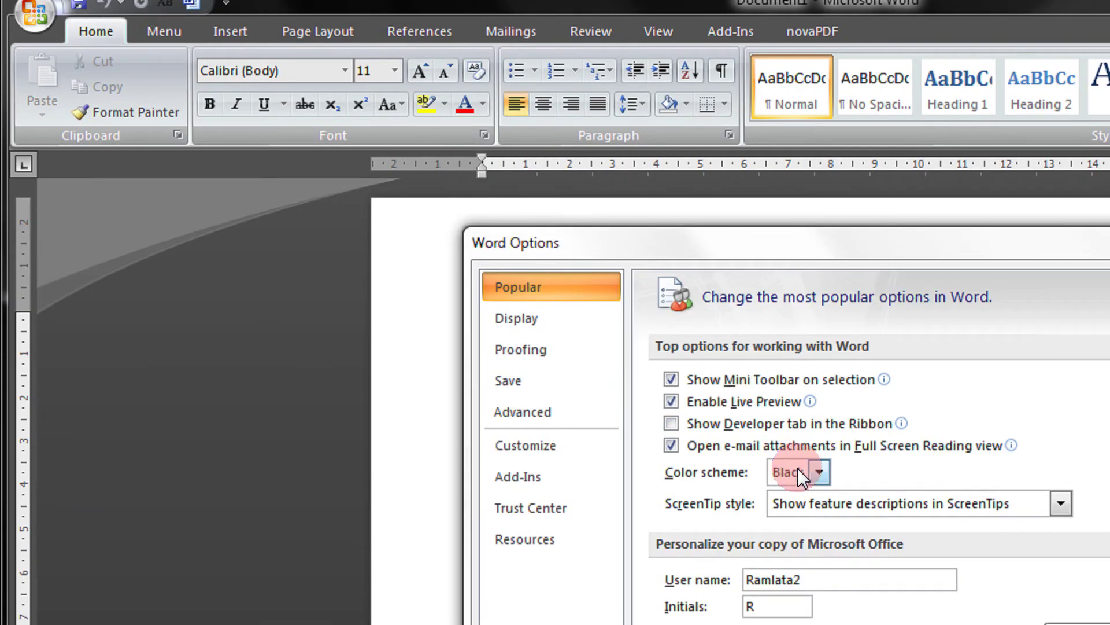
click(818, 468)
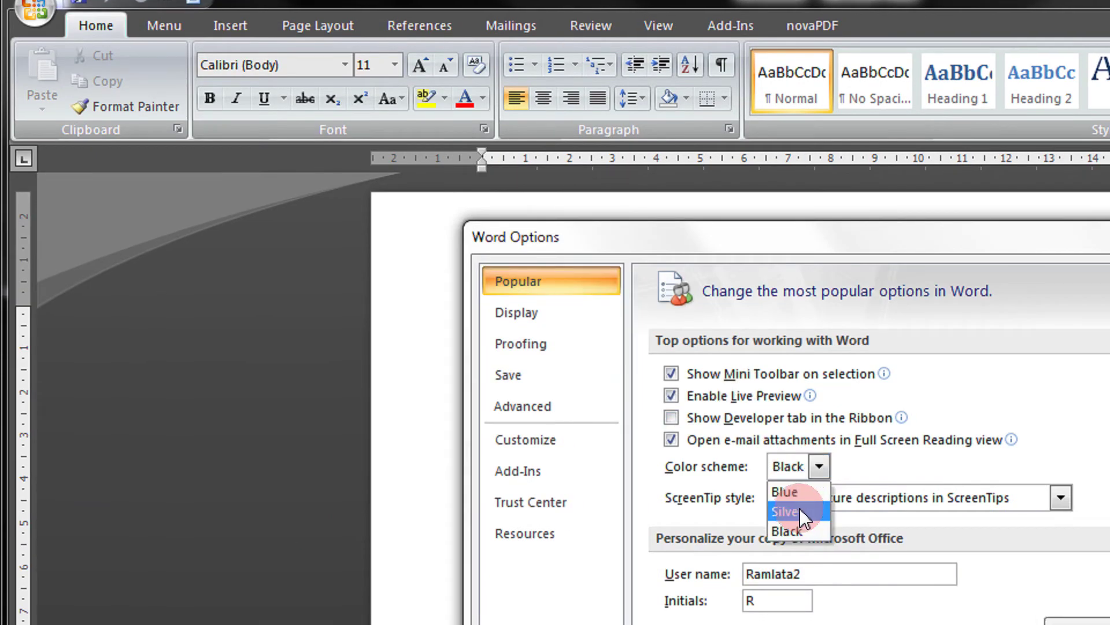
click(795, 508)
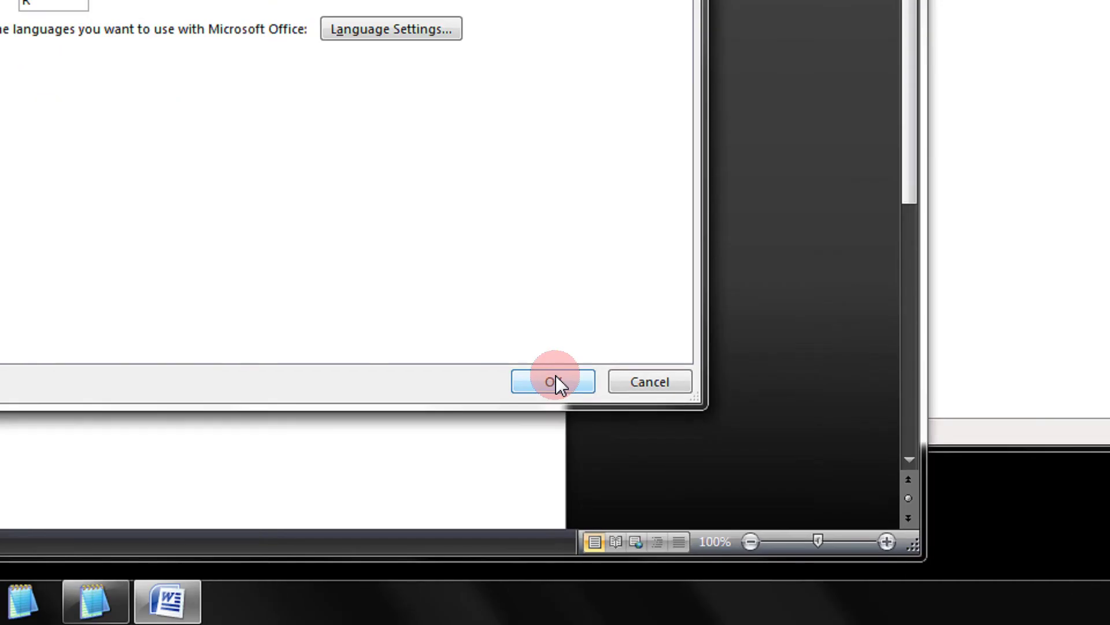
click(556, 381)
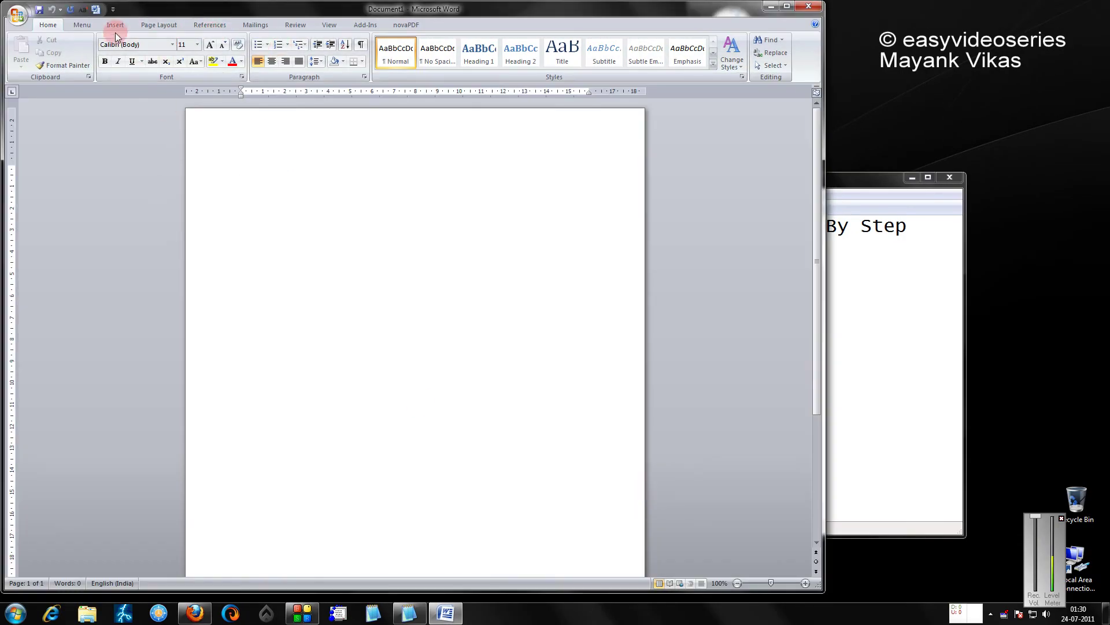
Set the Color scheme back to the default Blue in Word Options, then close Word
click(19, 16)
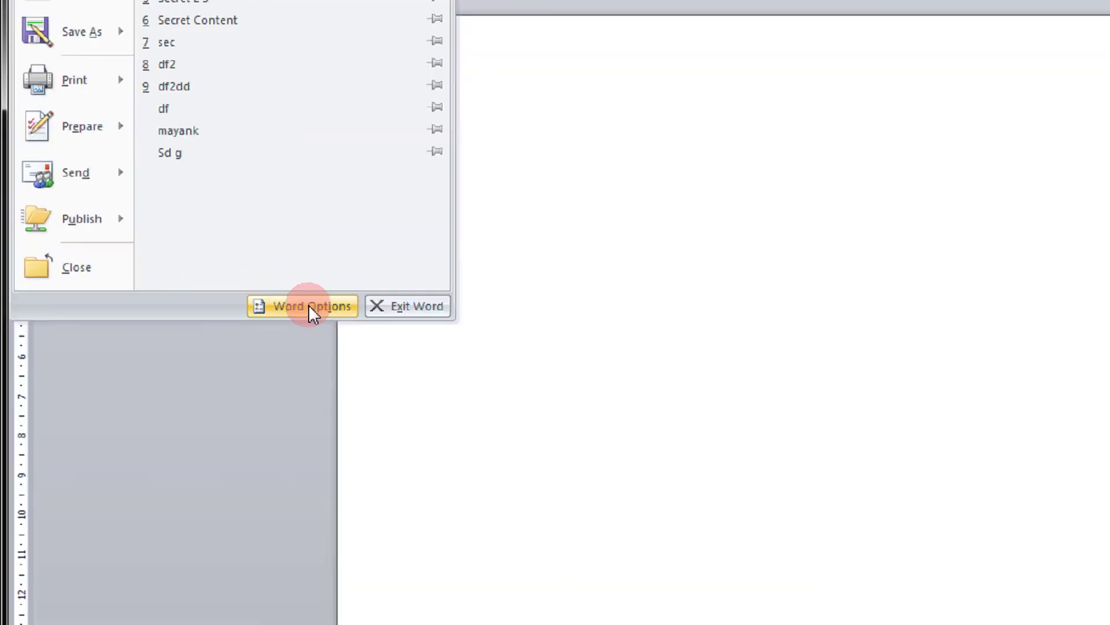
click(169, 267)
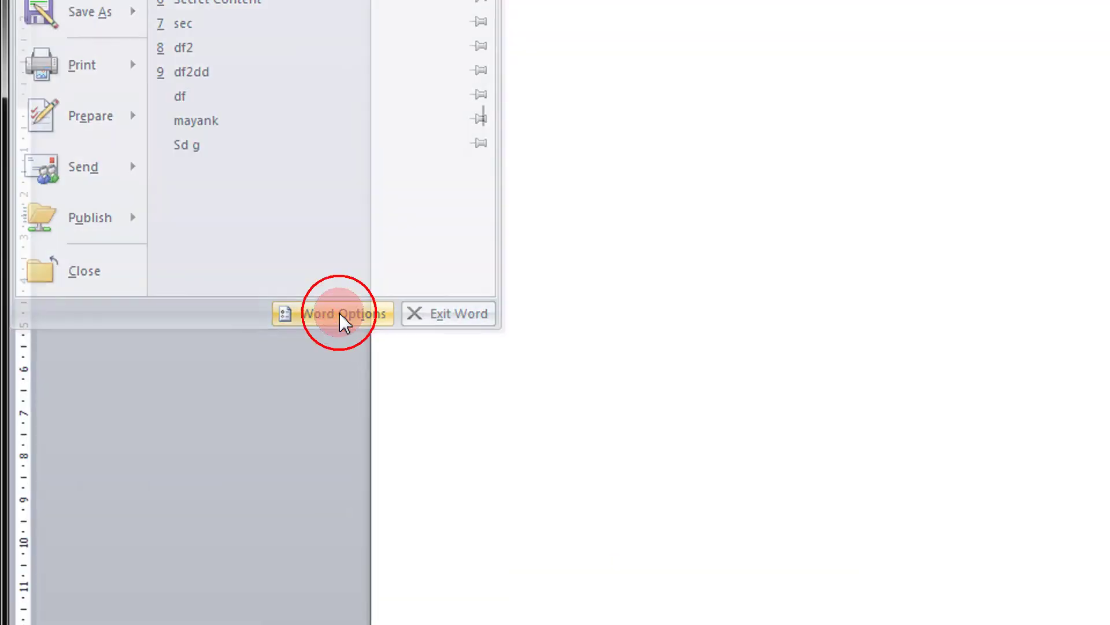
click(799, 269)
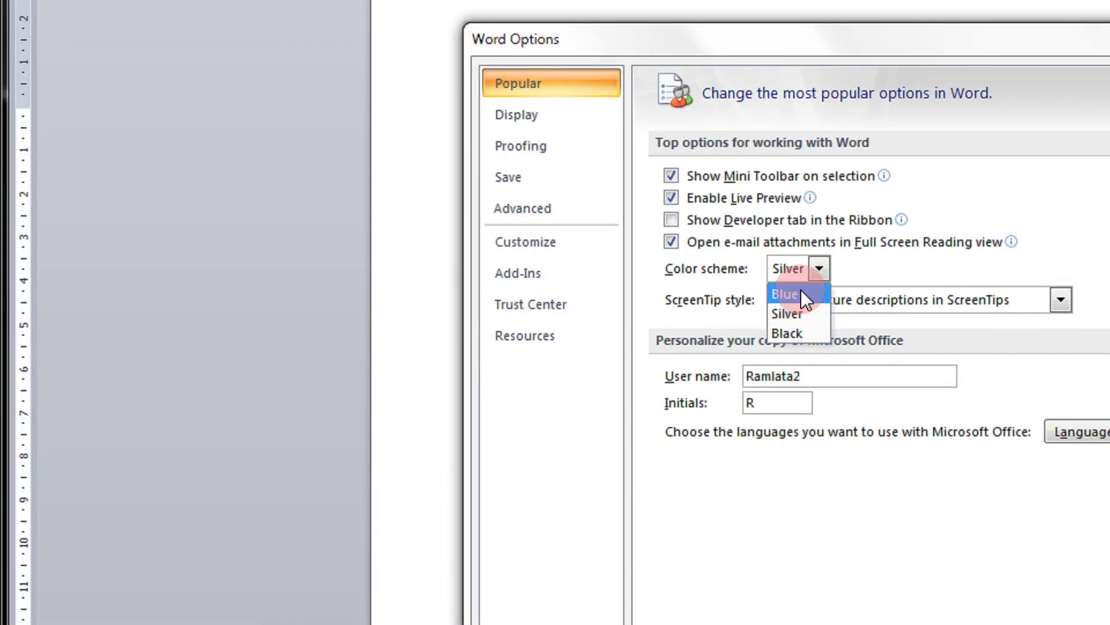
click(800, 294)
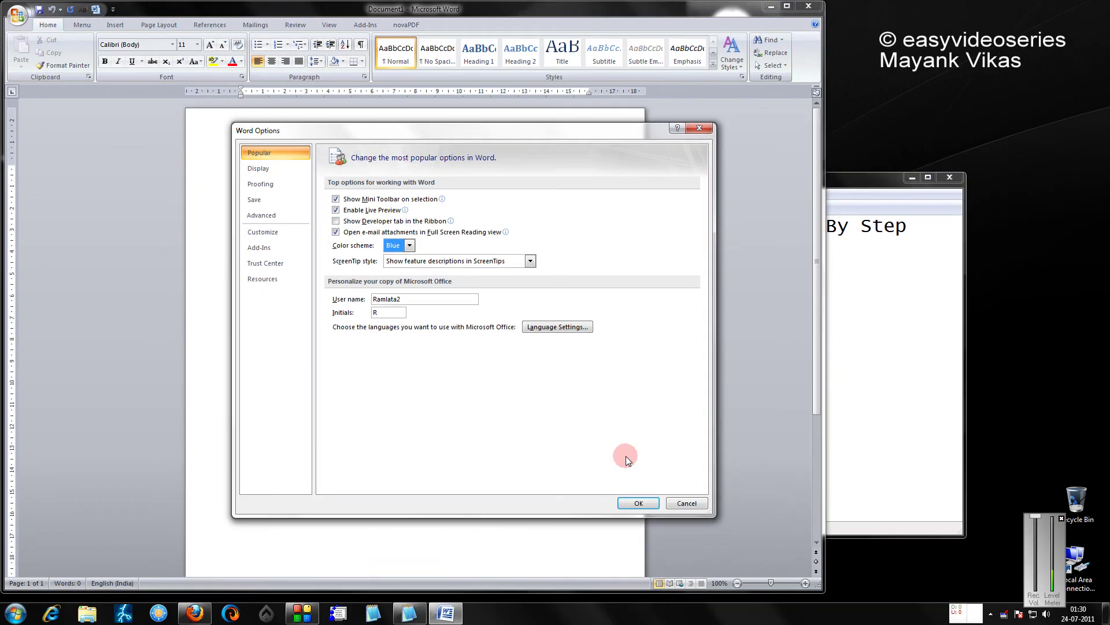
click(651, 504)
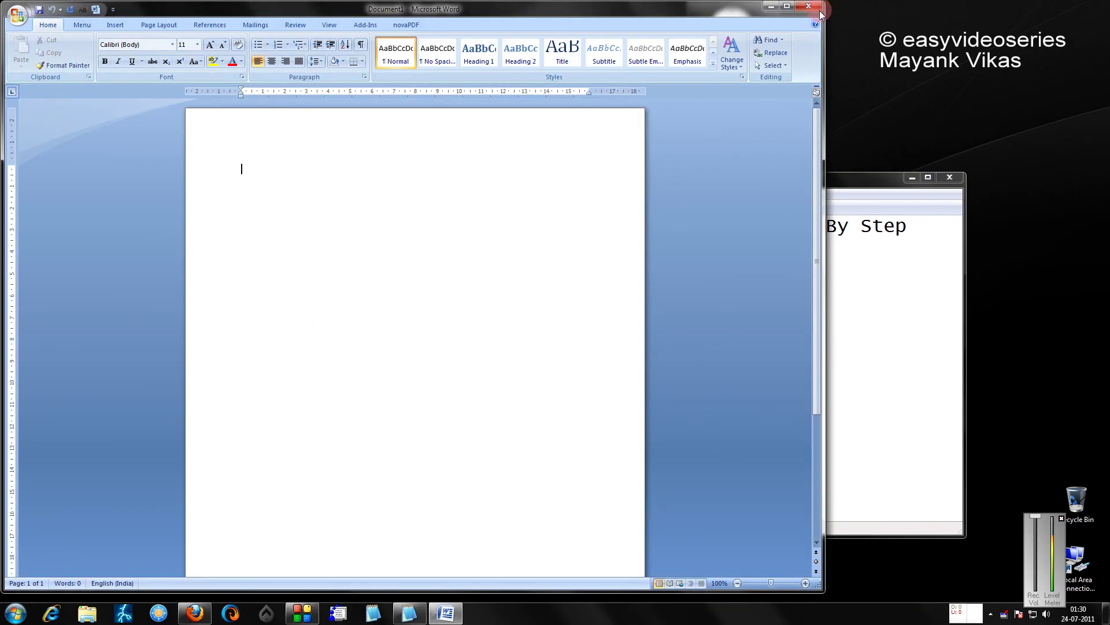
click(812, 9)
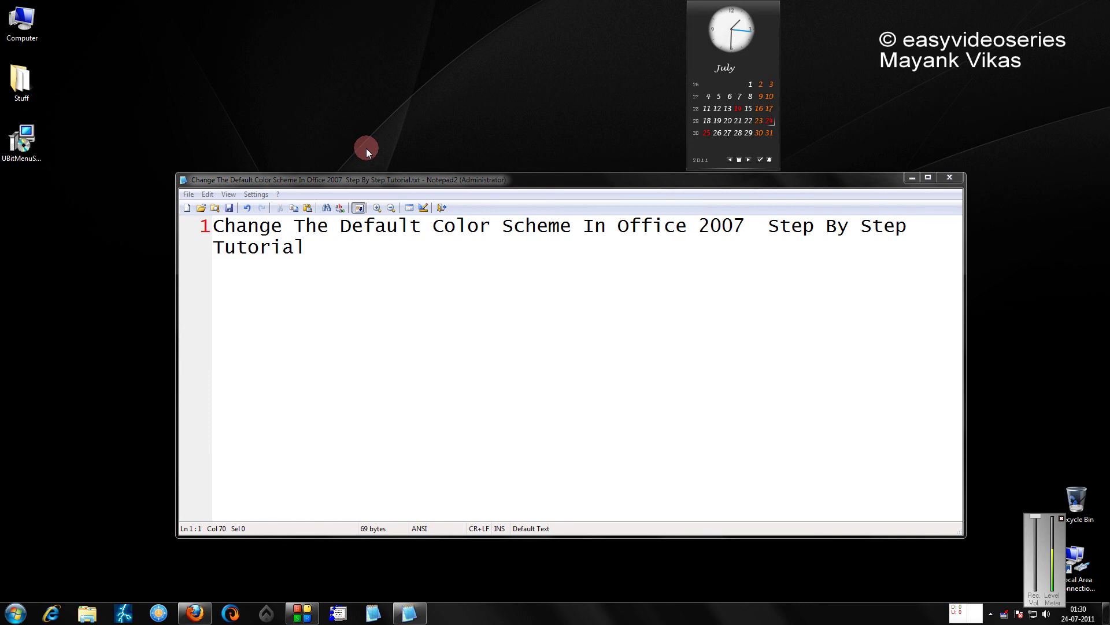